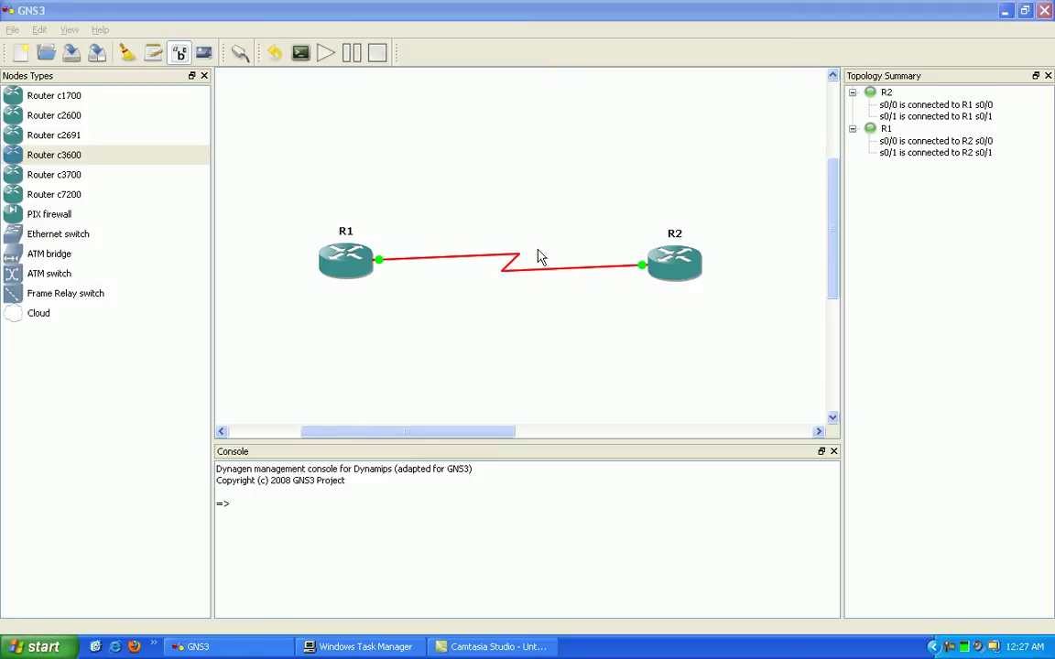
# Add a two-line note 'Multilink 12: / 192.168.12.0/24' above the routers, correcting /30 to /24
pyautogui.rightClick(357, 282)
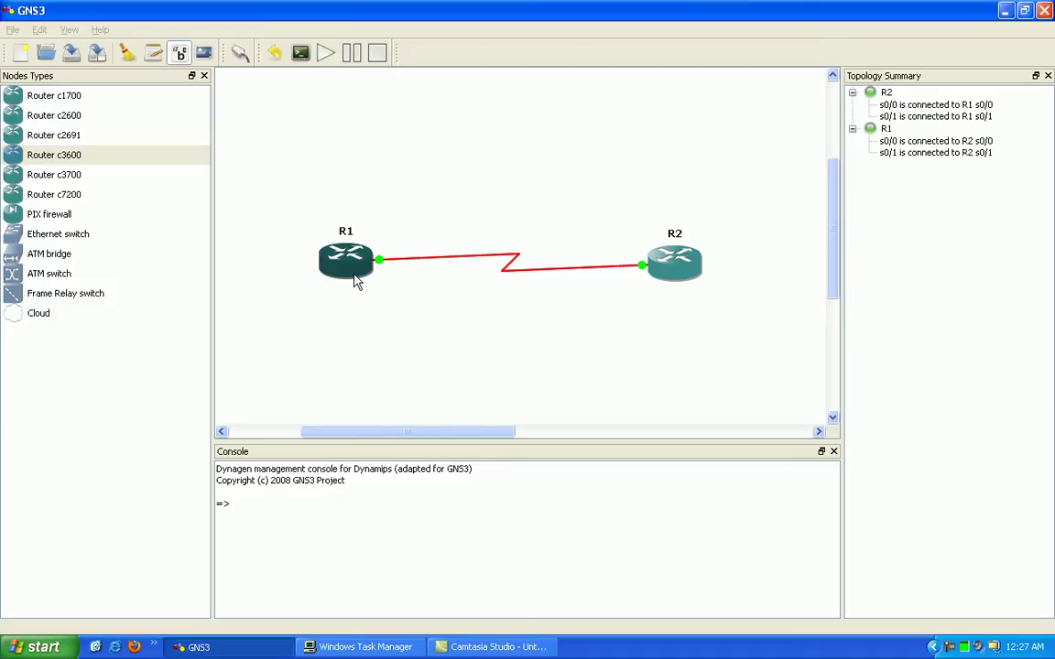
pyautogui.click(424, 193)
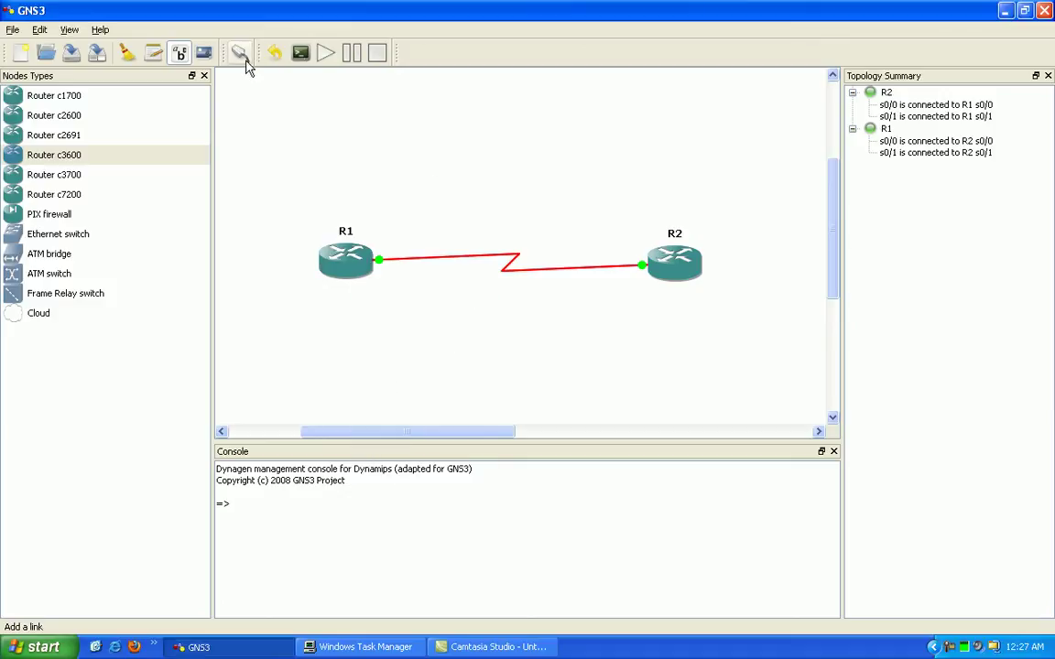
pyautogui.click(155, 53)
pyautogui.click(403, 137)
pyautogui.write('Multilink 12')
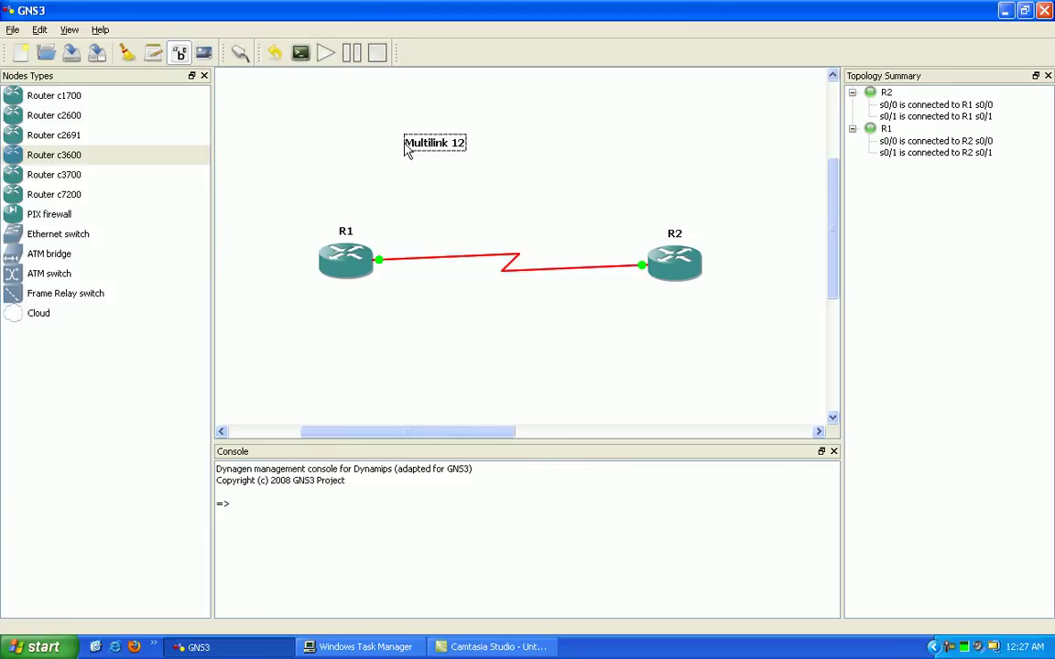
pyautogui.write(':')
pyautogui.press('Return')
pyautogui.write('192.16')
pyautogui.write('8.1')
pyautogui.write('2.0/')
pyautogui.write('30')
pyautogui.press('BackSpace')
pyautogui.press('BackSpace')
pyautogui.write('24')
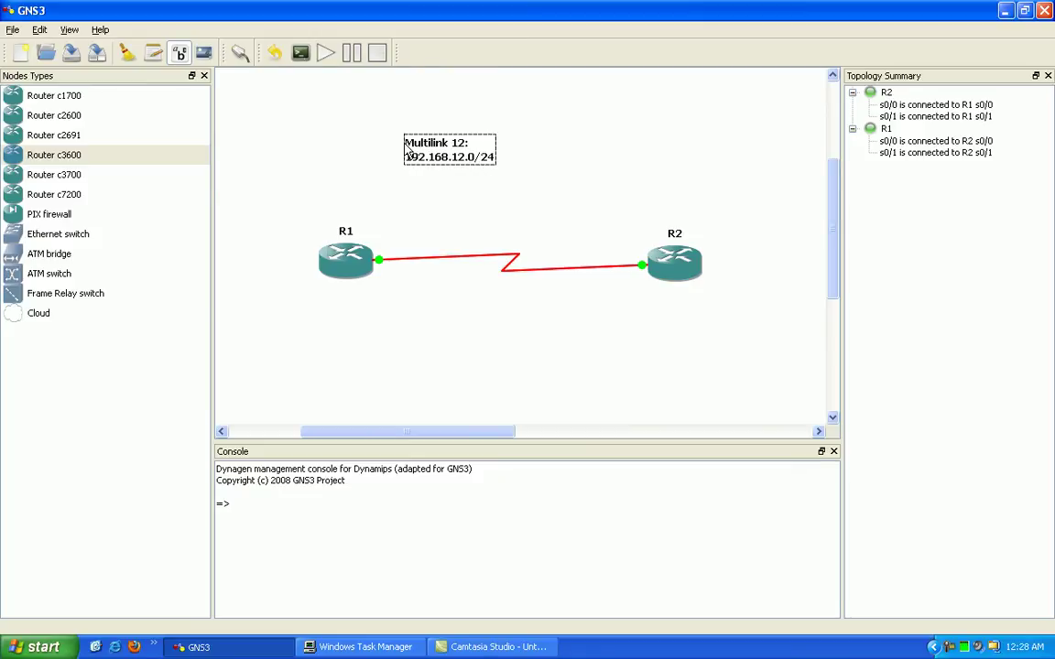
# Place '.1' beside R1 and '.2' beside R2 on the serial link, then open R1's console
pyautogui.click(486, 211)
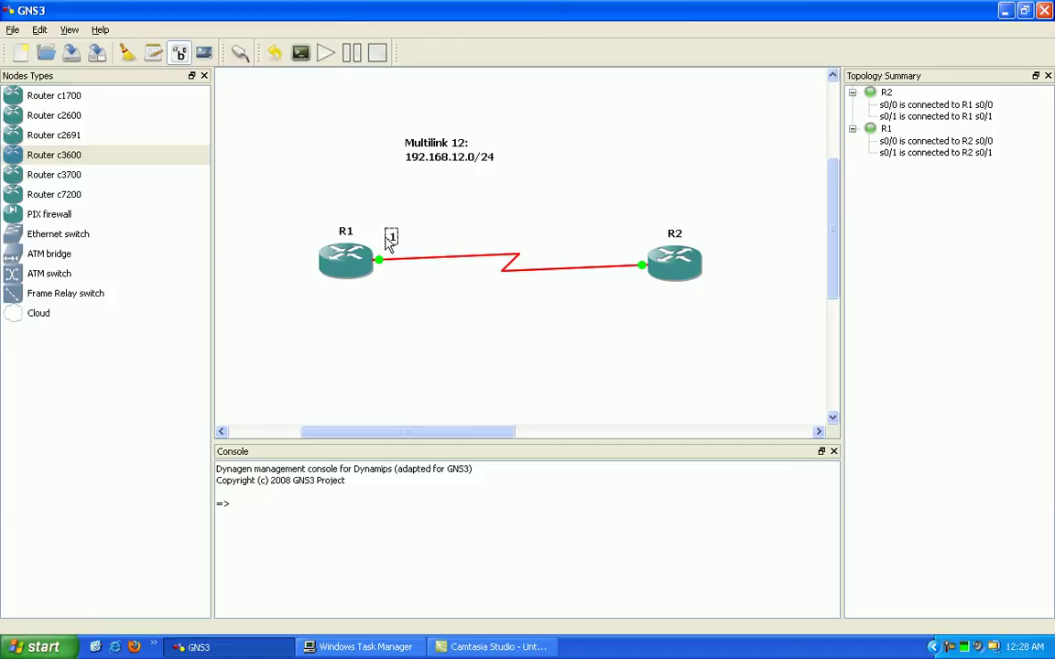
pyautogui.click(392, 235)
pyautogui.click(626, 241)
pyautogui.write('.2')
pyautogui.moveTo(393, 249); pyautogui.dragTo(396, 245)
pyautogui.rightClick(342, 255)
pyautogui.click(377, 334)
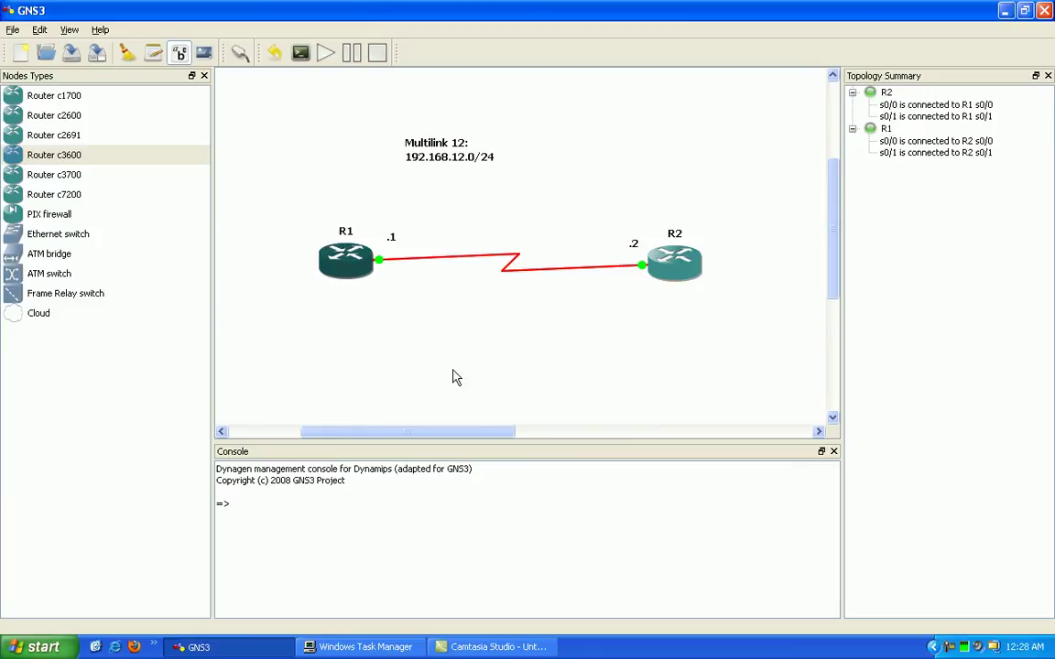
# Answer 'no' to skip R1's initial configuration dialog and reach the router prompt
pyautogui.press('Return')
pyautogui.press('Return')
pyautogui.press('Return')
pyautogui.press('Return')
pyautogui.write('no')
pyautogui.press('Return')
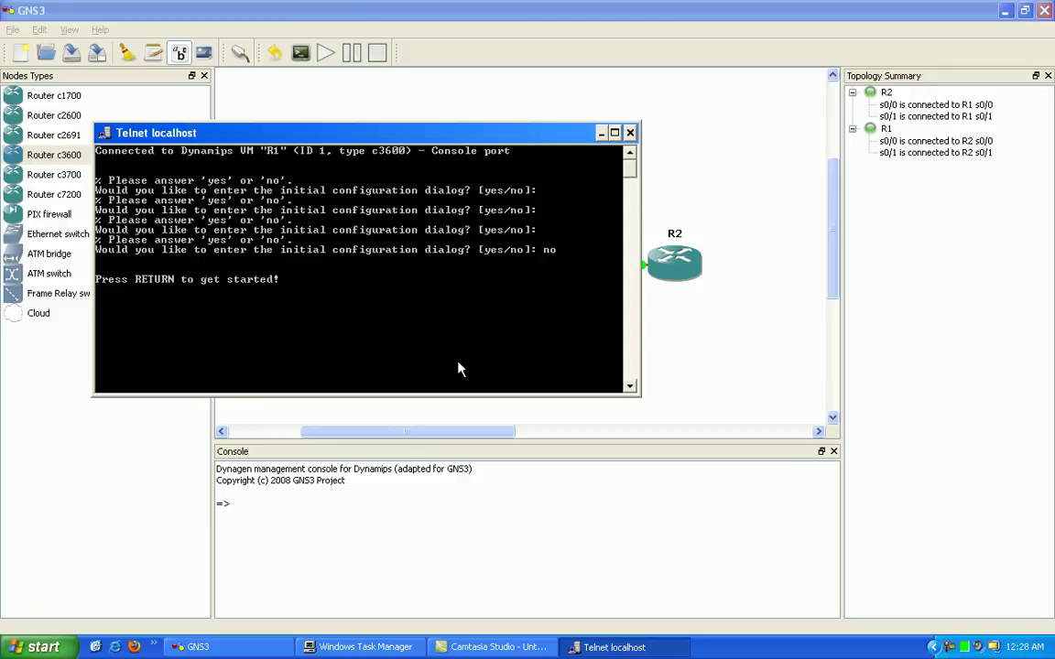
pyautogui.press('Return')
pyautogui.press('Return')
pyautogui.press('Return')
# Use en, config t, hostname R1 and exit to name the router R1, then move its console aside
pyautogui.press('Return')
pyautogui.press('Return')
pyautogui.write('en')
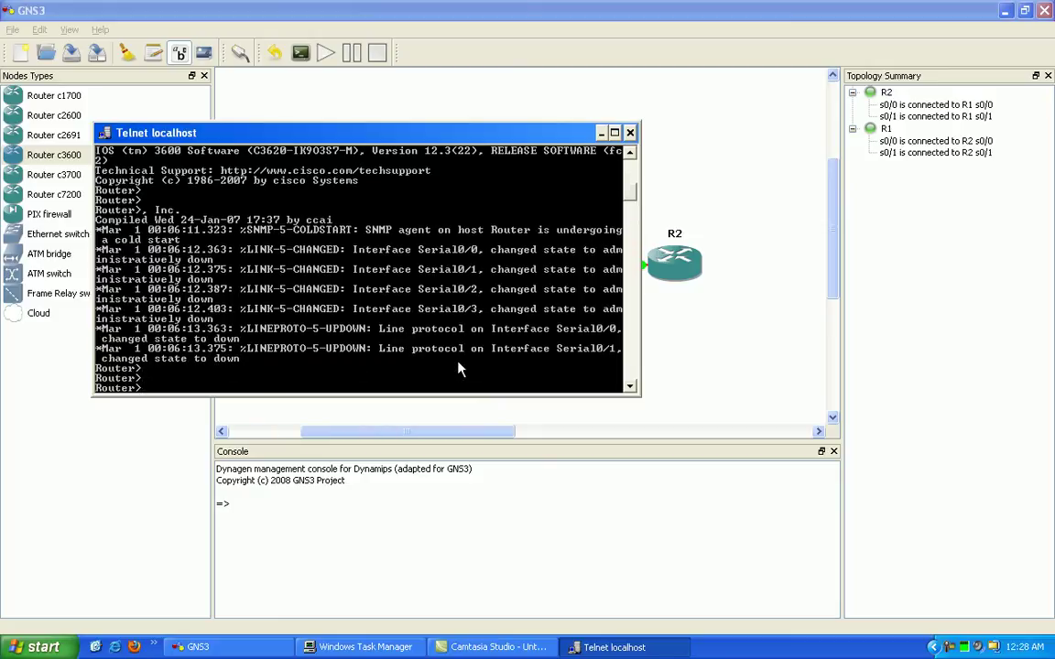
pyautogui.press('Return')
pyautogui.write('config t')
pyautogui.press('Return')
pyautogui.write('hos')
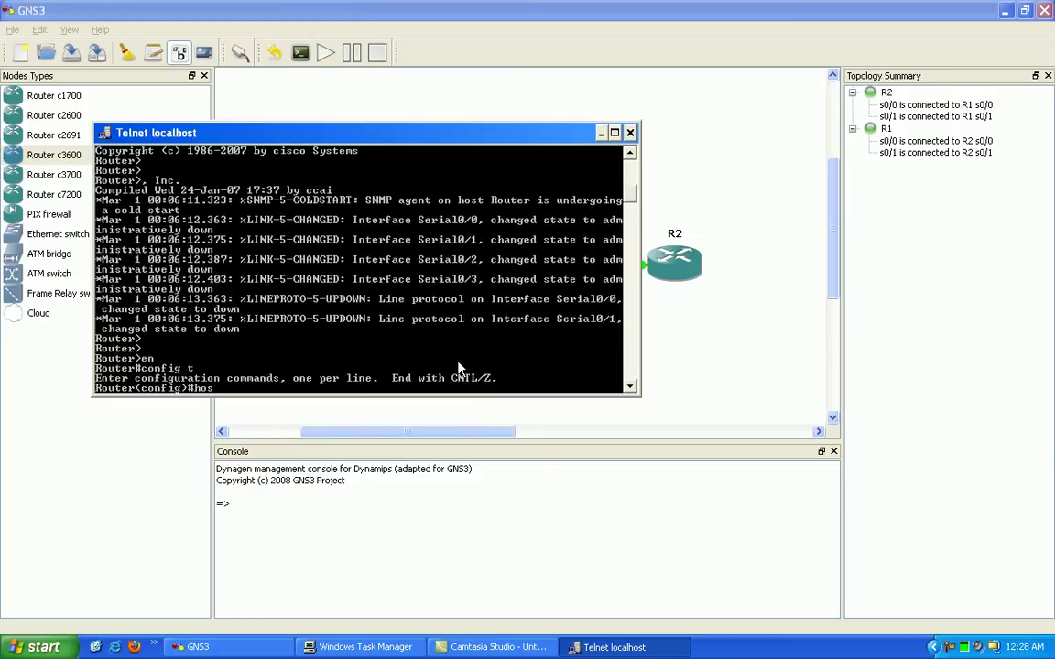
pyautogui.press('Tab')
pyautogui.write('R1')
pyautogui.press('Return')
pyautogui.press('Return')
pyautogui.press('Return')
pyautogui.press('Return')
pyautogui.press('Return')
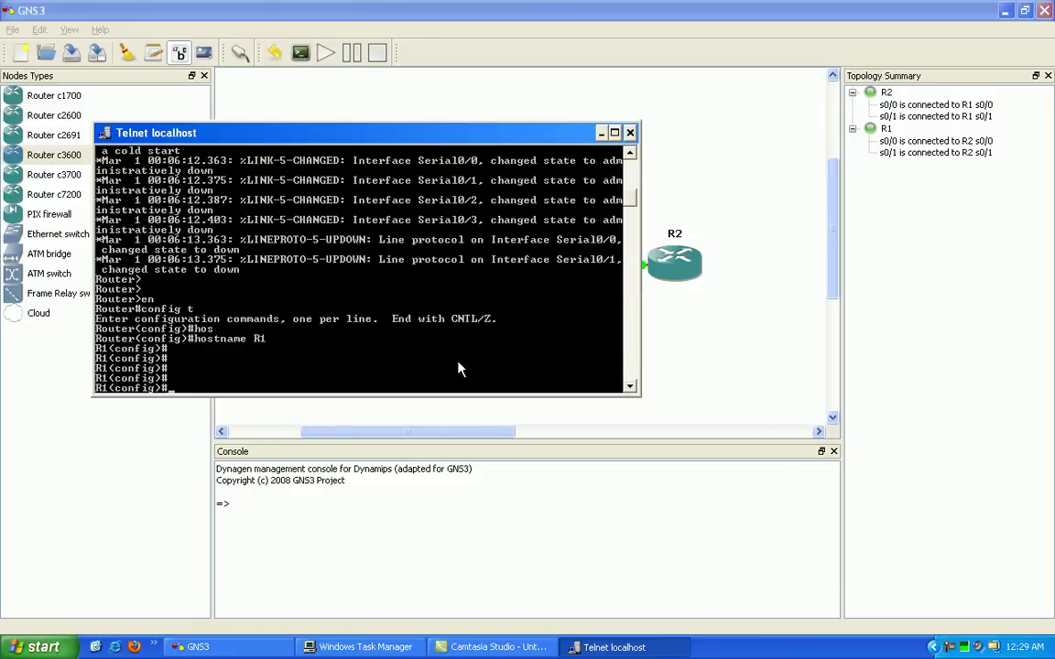
pyautogui.write('exit')
pyautogui.press('Return')
pyautogui.press('Return')
pyautogui.press('Return')
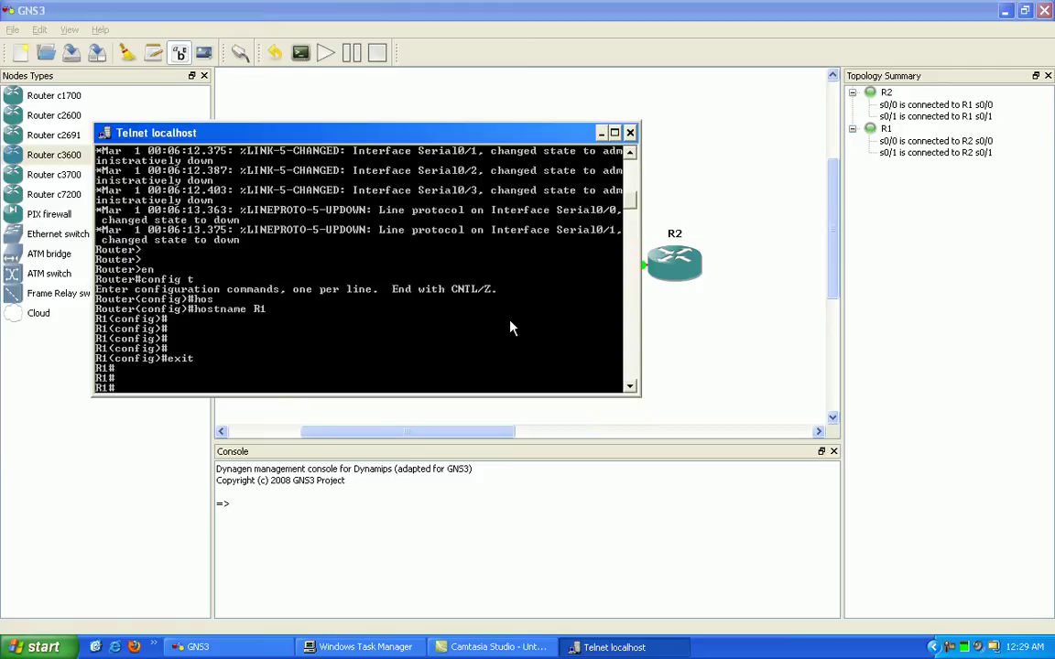
pyautogui.moveTo(549, 136); pyautogui.dragTo(449, 324)
# Open router R2's console and decline its initial configuration dialog with 'no'
pyautogui.rightClick(674, 260)
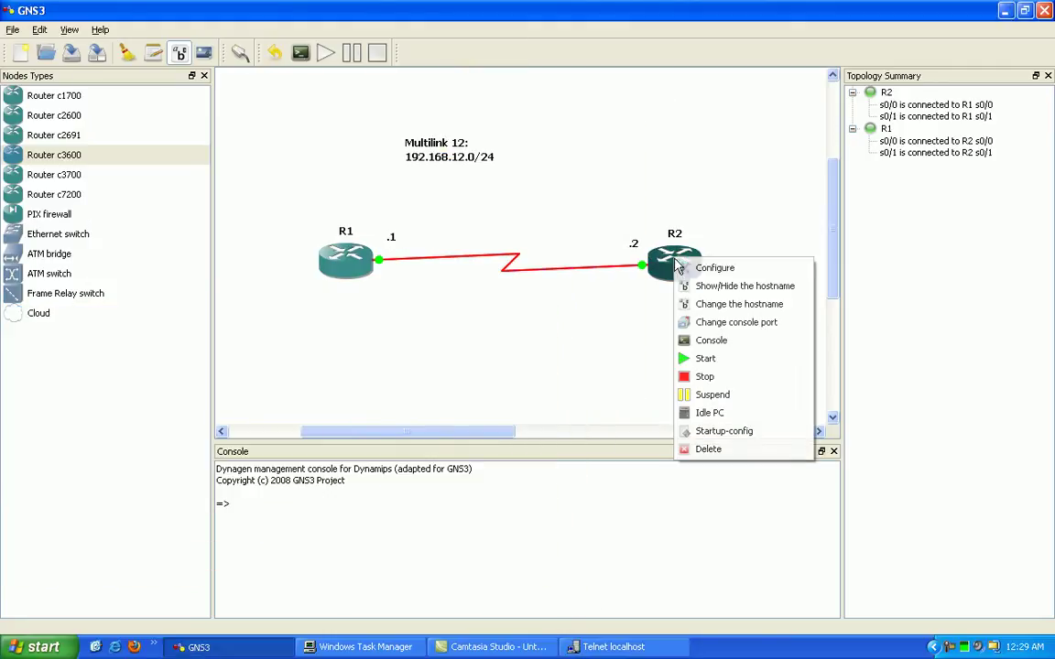
pyautogui.click(723, 341)
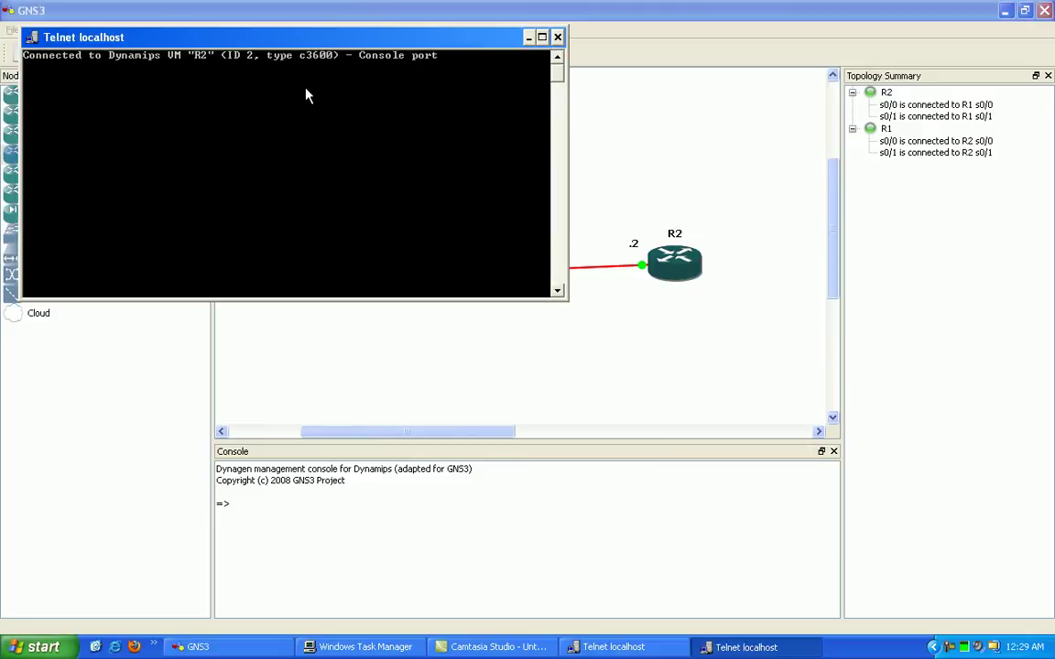
pyautogui.press('Return')
pyautogui.press('Return')
pyautogui.write('no')
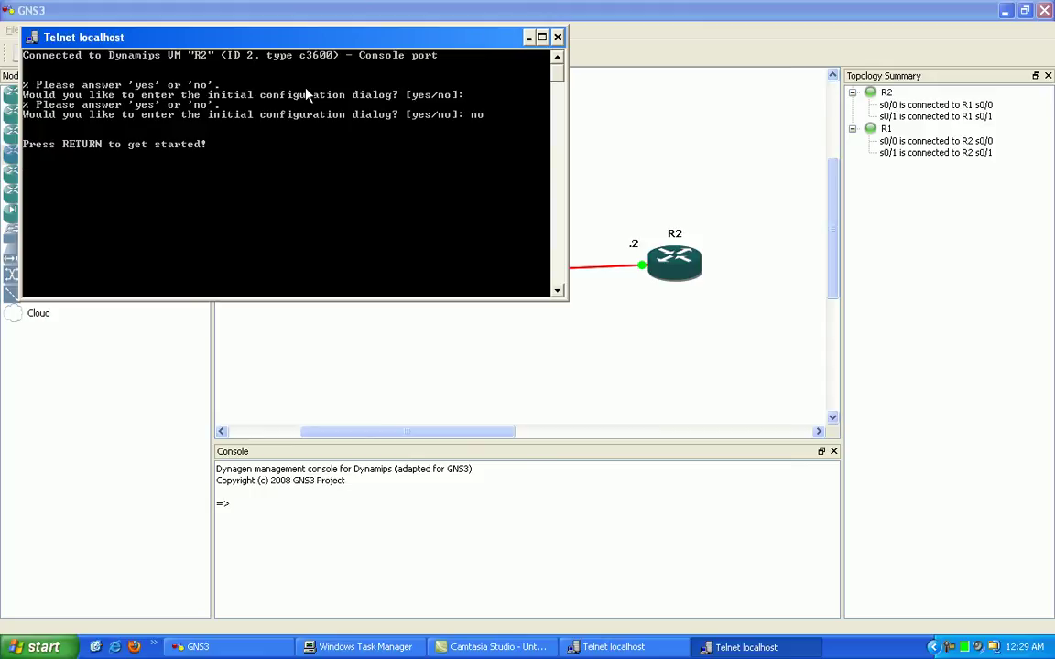
pyautogui.press('Return')
pyautogui.press('Return')
pyautogui.press('Return')
pyautogui.press('Return')
pyautogui.press('Return')
pyautogui.press('Return')
# Use en, config t, hostname R2 and end to name the second router R2
pyautogui.press('Return')
pyautogui.press('Return')
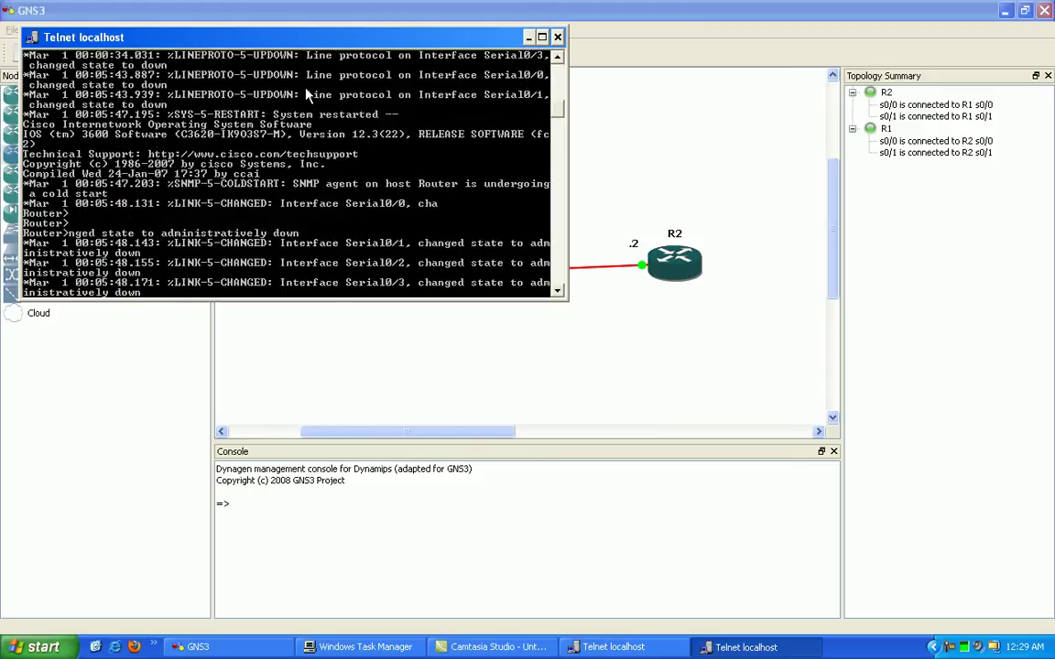
pyautogui.write('en')
pyautogui.press('Return')
pyautogui.press('Return')
pyautogui.press('Return')
pyautogui.write('config t')
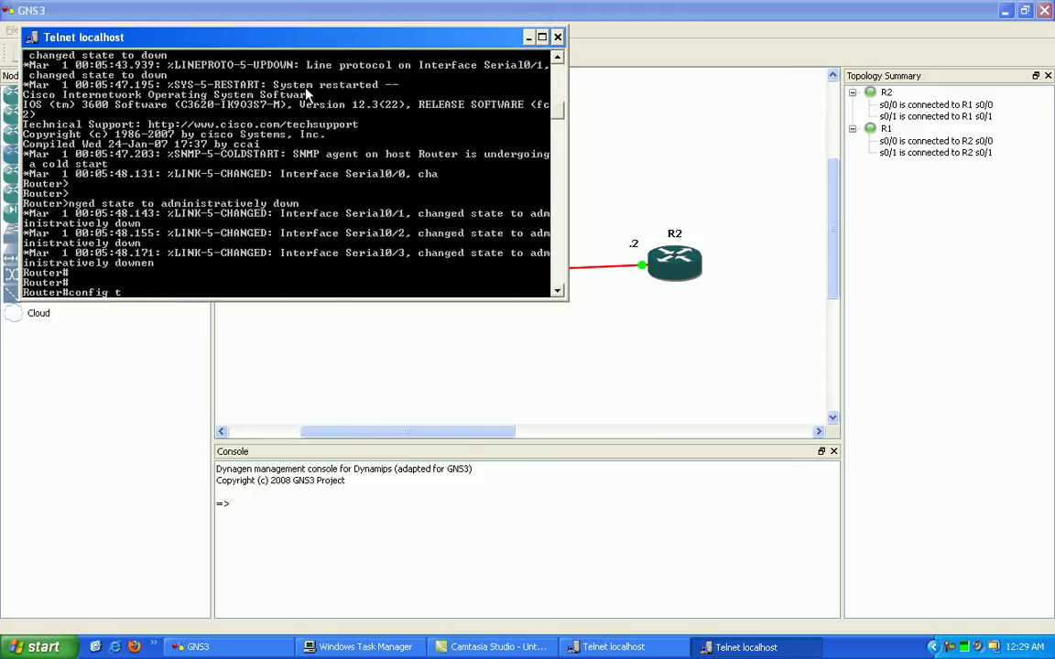
pyautogui.press('Return')
pyautogui.write('ho')
pyautogui.press('Tab')
pyautogui.write('R2')
pyautogui.press('Return')
pyautogui.press('Return')
pyautogui.press('Return')
pyautogui.write('e')
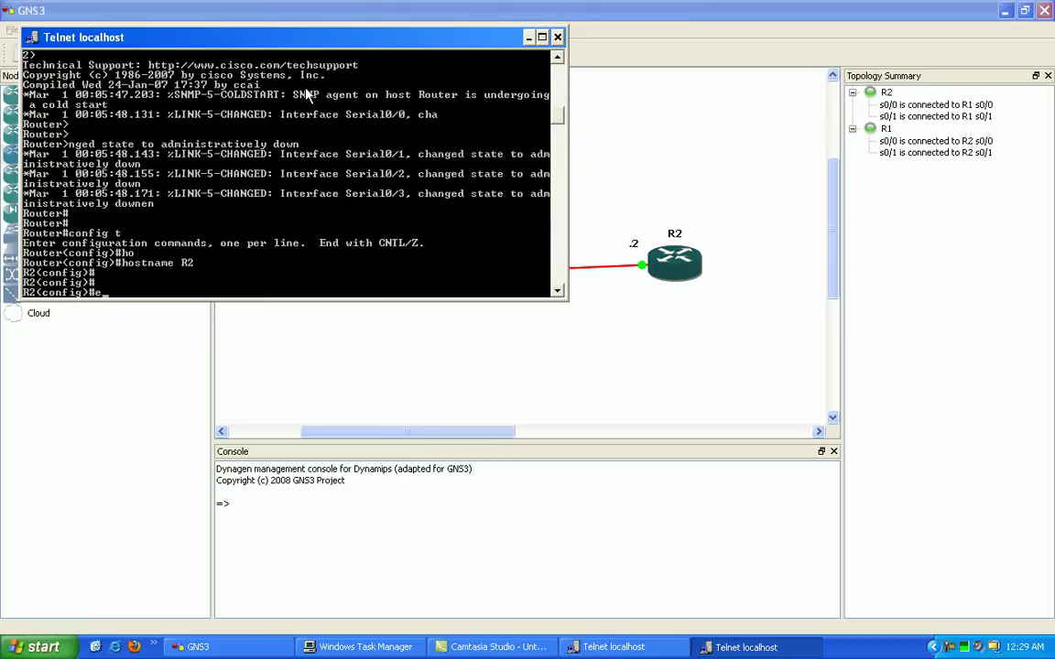
pyautogui.write('nd')
pyautogui.press('Return')
pyautogui.press('Return')
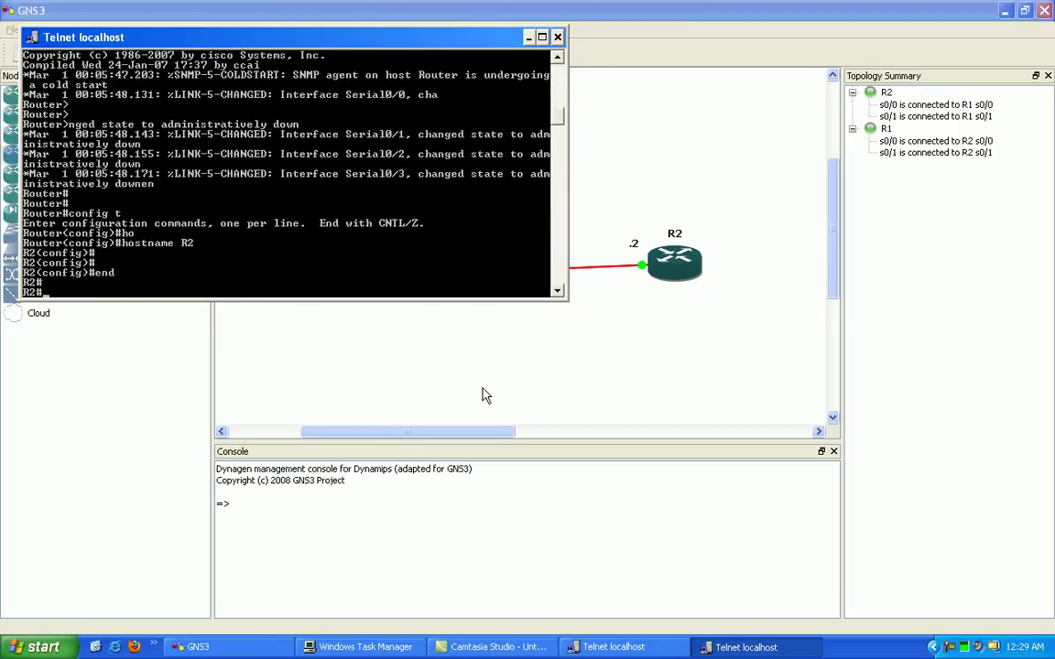
pyautogui.hotkey('alt', 'Tab')
# Place R1's and R2's consoles side by side below the topology and start config t on R1
pyautogui.moveTo(78, 42); pyautogui.dragTo(596, 323)
pyautogui.moveTo(471, 320); pyautogui.dragTo(464, 321)
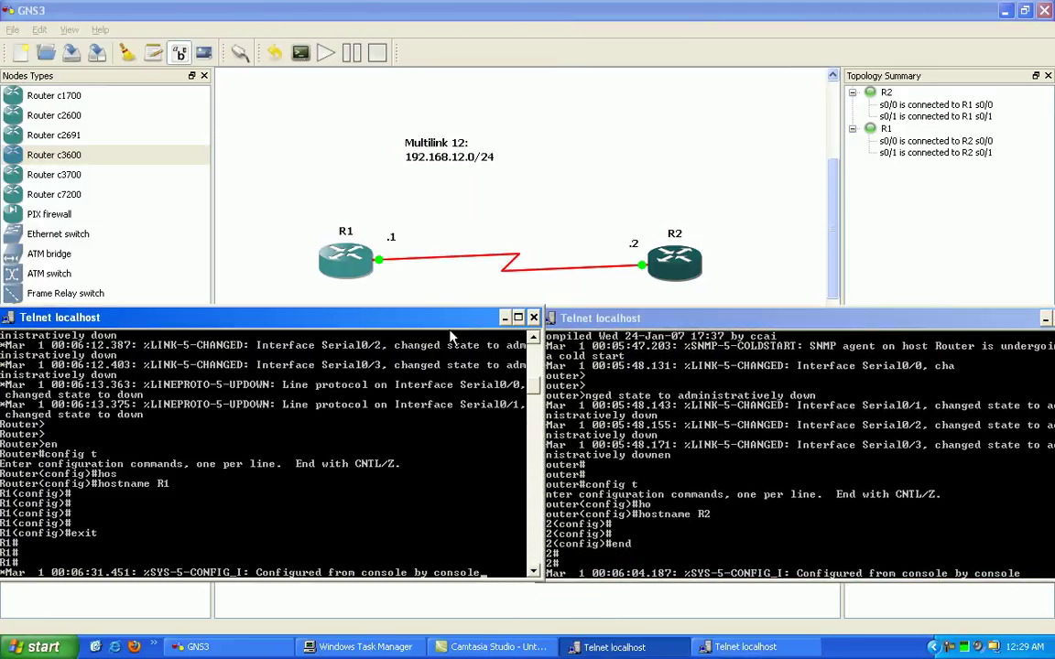
pyautogui.press('Return')
pyautogui.press('Return')
pyautogui.press('Return')
pyautogui.write('config t')
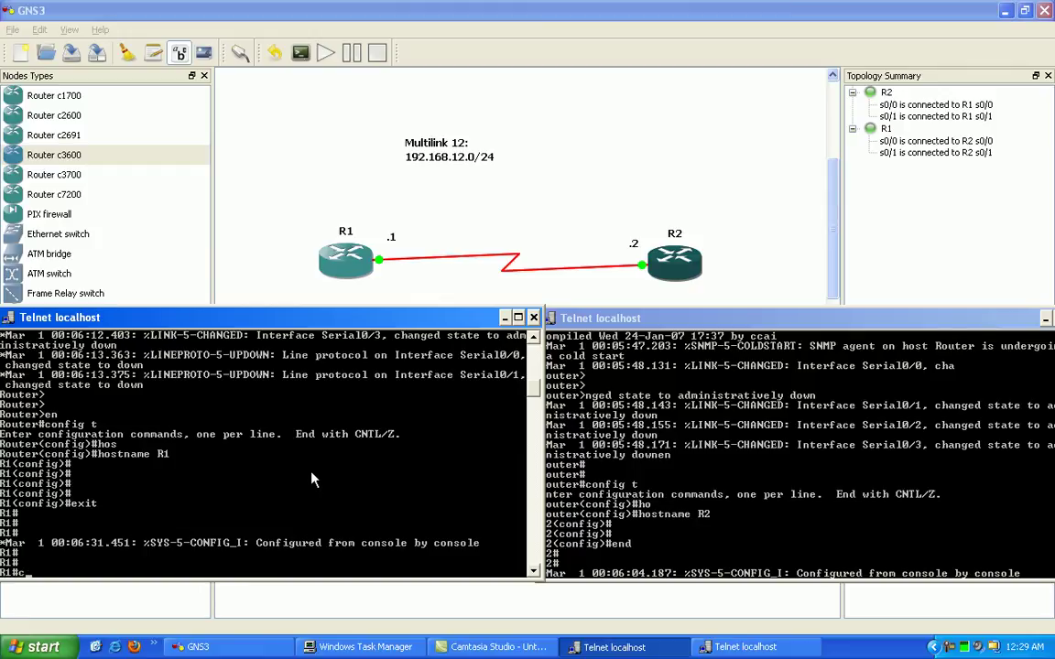